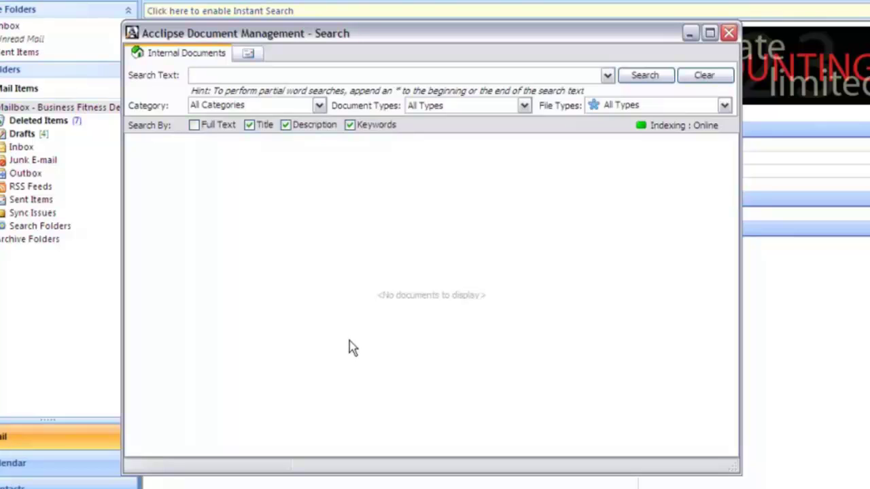
# Search the internal documents for "acc" across all document types, matching title, description and keywords
pyautogui.write('acc')
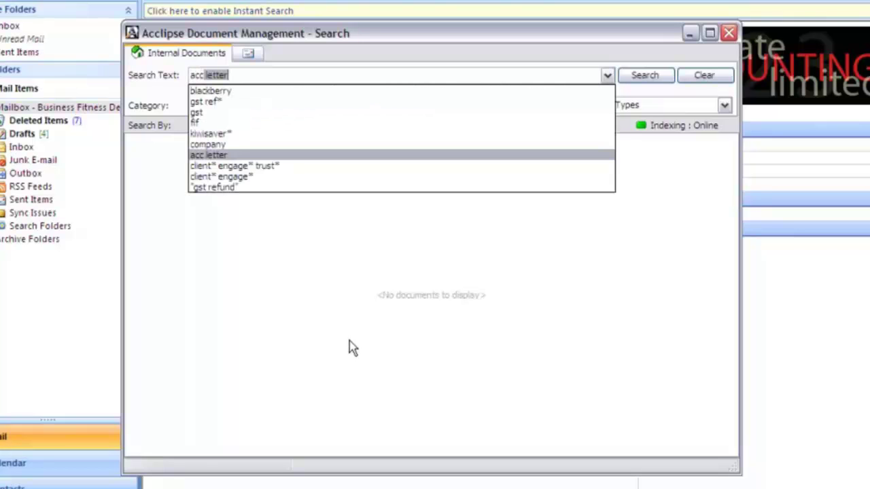
pyautogui.press('Delete')
pyautogui.press('Return')
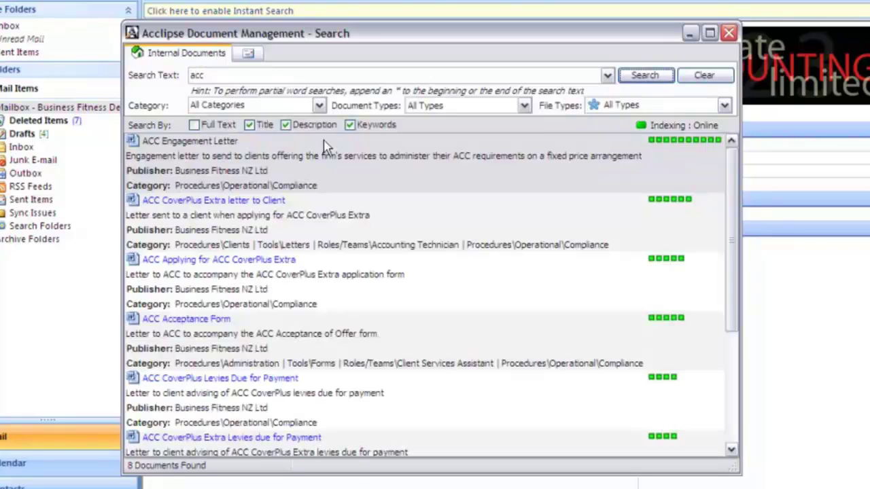
pyautogui.click(666, 77)
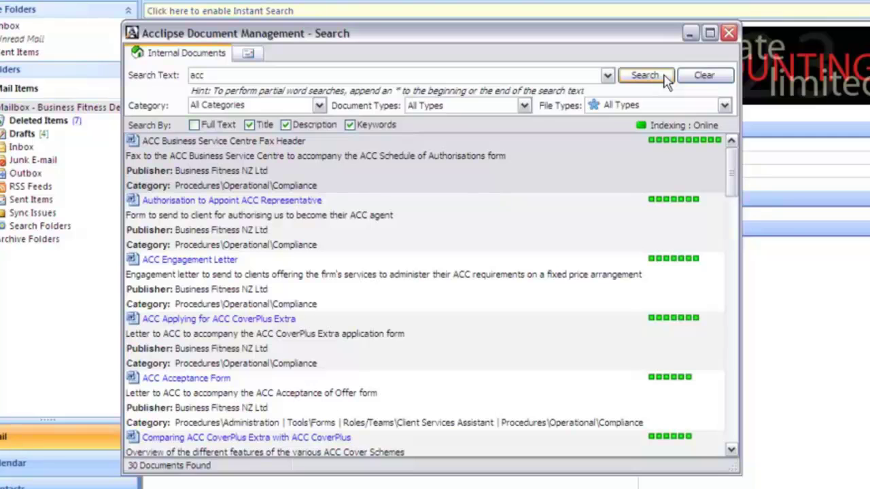
pyautogui.click(645, 76)
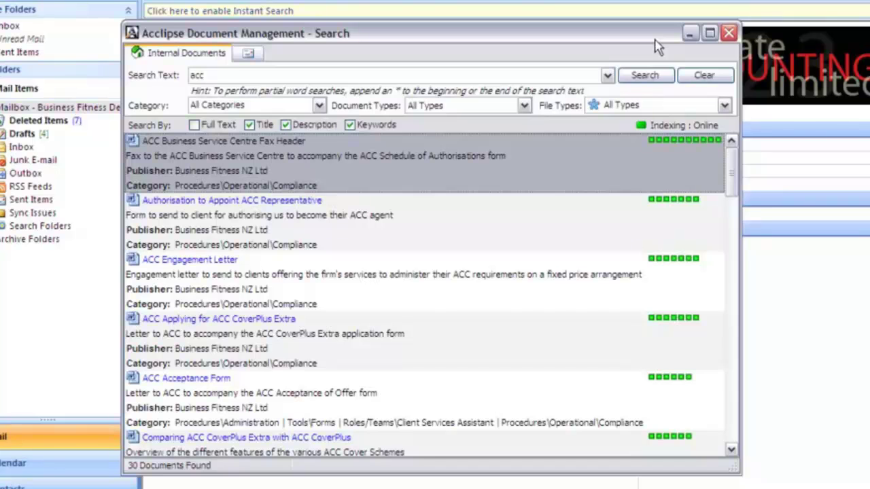
# Extend the search text to the partial-word query "acc cover*" and run the search
pyautogui.click(216, 75)
pyautogui.write('cover')
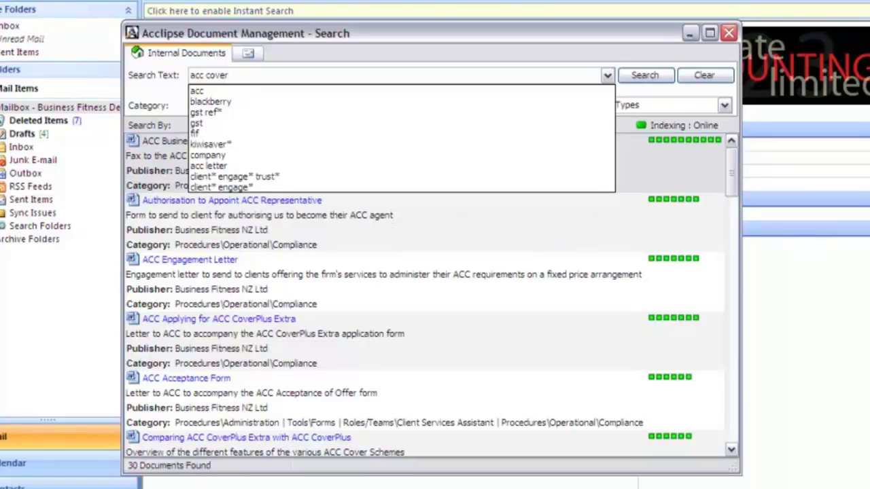
pyautogui.write('*')
pyautogui.press('Return')
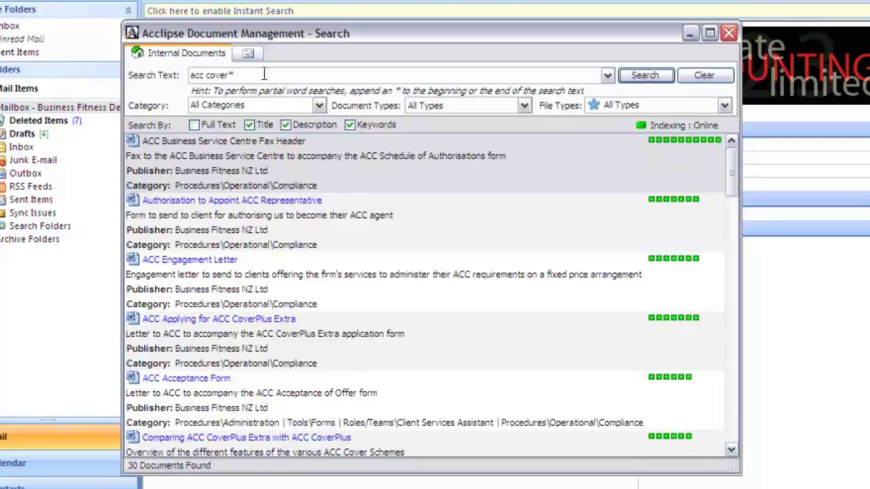
pyautogui.click(637, 79)
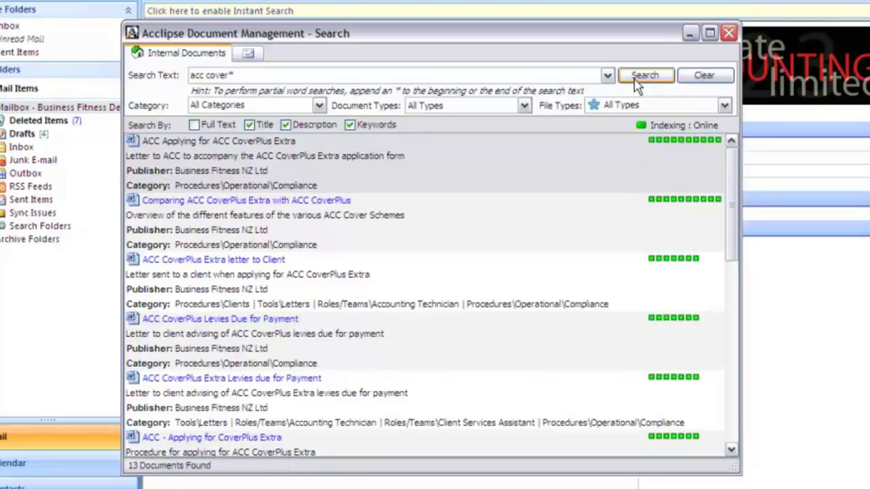
# Limit the "acc cover*" search to the Guides/Manuals and Reports document types and run it
pyautogui.click(524, 106)
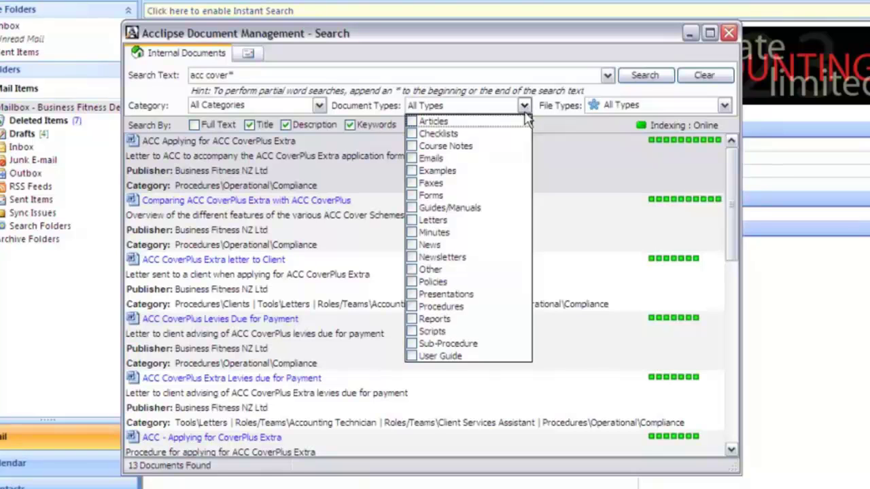
pyautogui.click(412, 209)
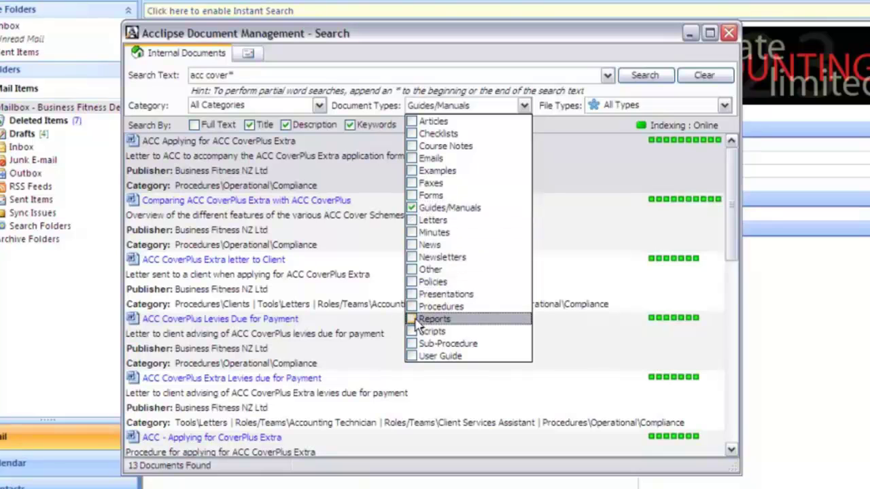
pyautogui.click(414, 320)
pyautogui.click(644, 76)
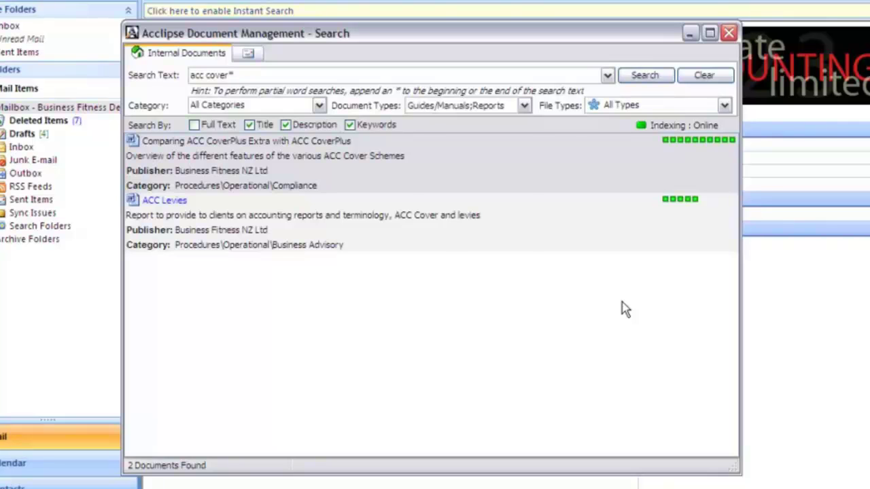
# Replace the Guides/Manuals and Reports filters with Procedures for the "acc cover*" search
pyautogui.click(525, 106)
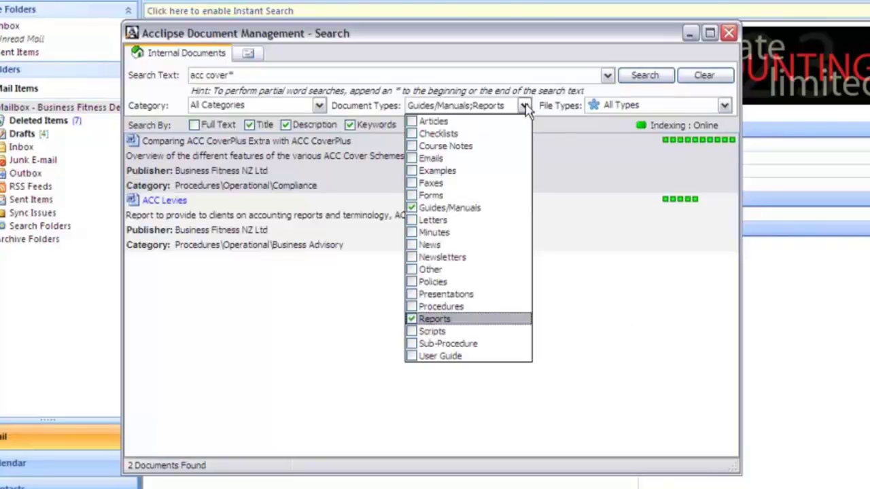
pyautogui.click(499, 208)
pyautogui.click(457, 321)
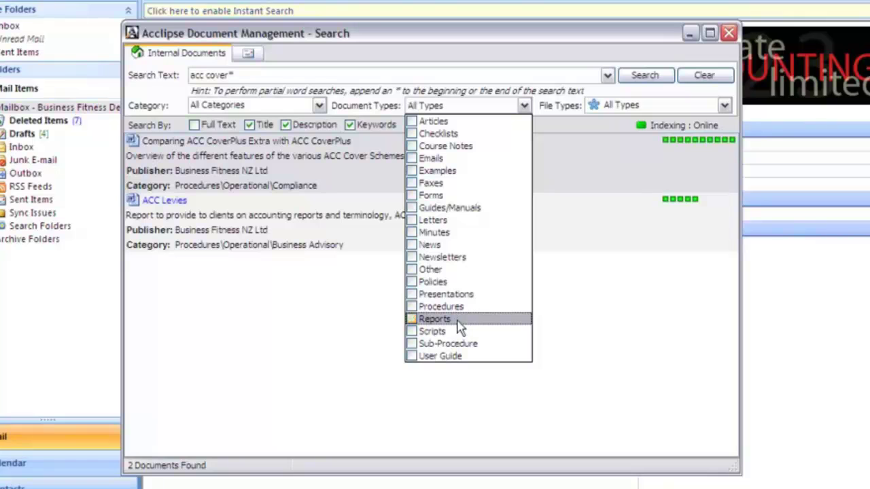
pyautogui.click(413, 308)
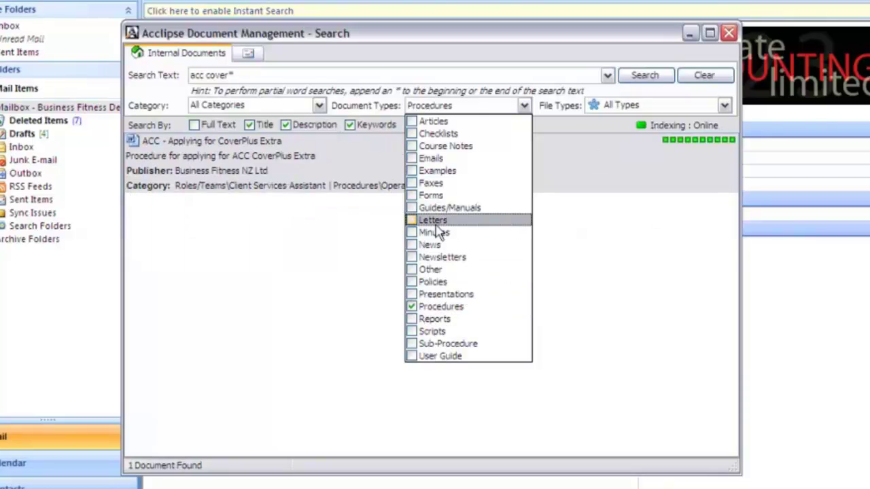
# Search "acc cover*" with only Letters as document type and show the available actions for the first result
pyautogui.click(435, 221)
pyautogui.click(435, 306)
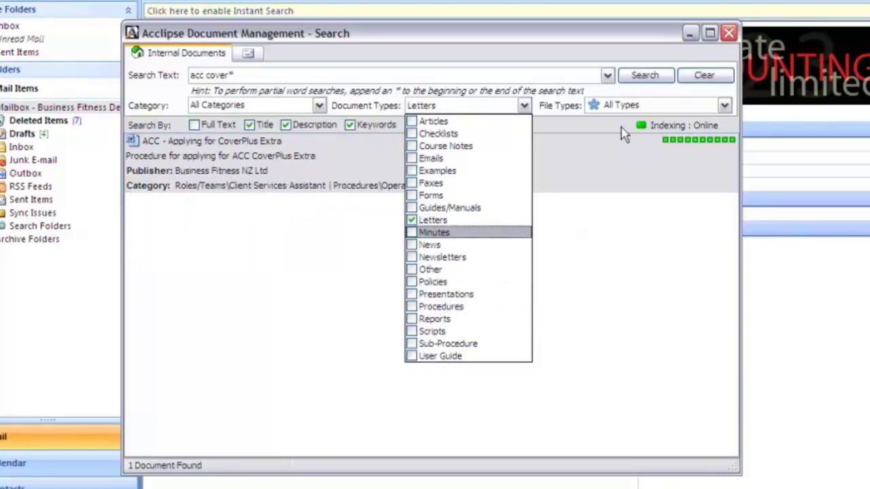
pyautogui.click(640, 79)
pyautogui.rightClick(258, 162)
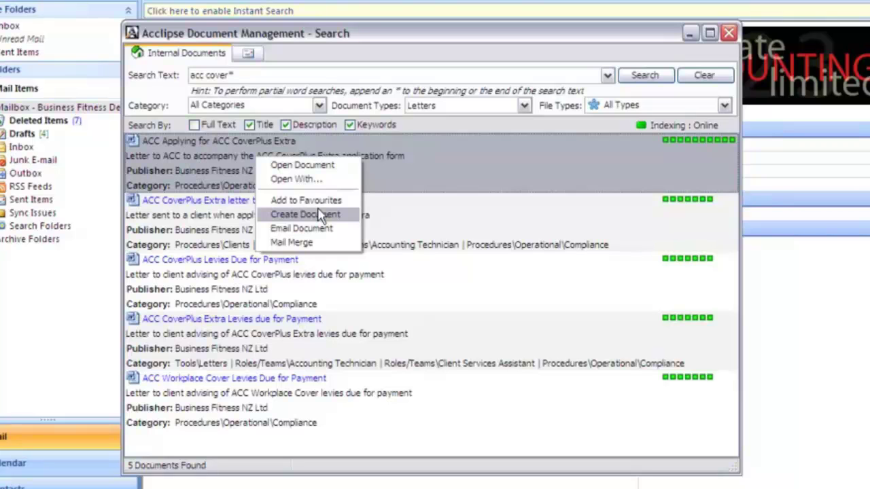
# Narrow the letters search by adding "levies" to the search text, making it acc cover* levies, and run it
pyautogui.click(275, 76)
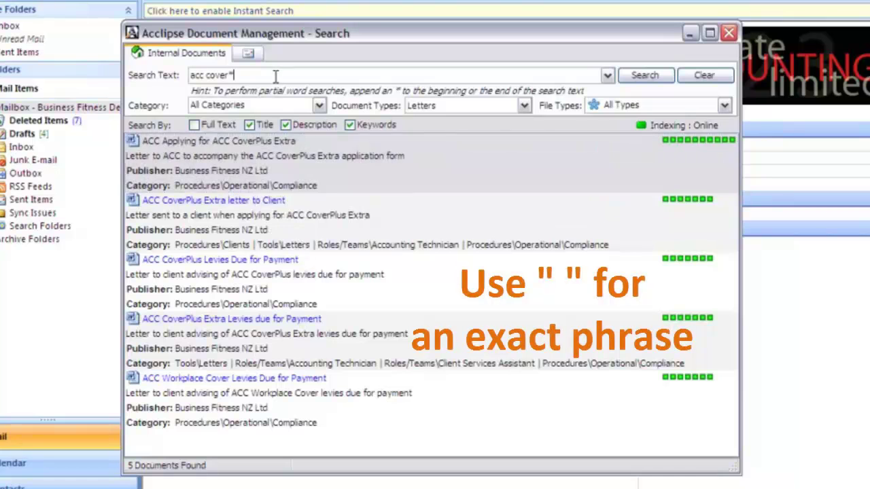
pyautogui.write('levi')
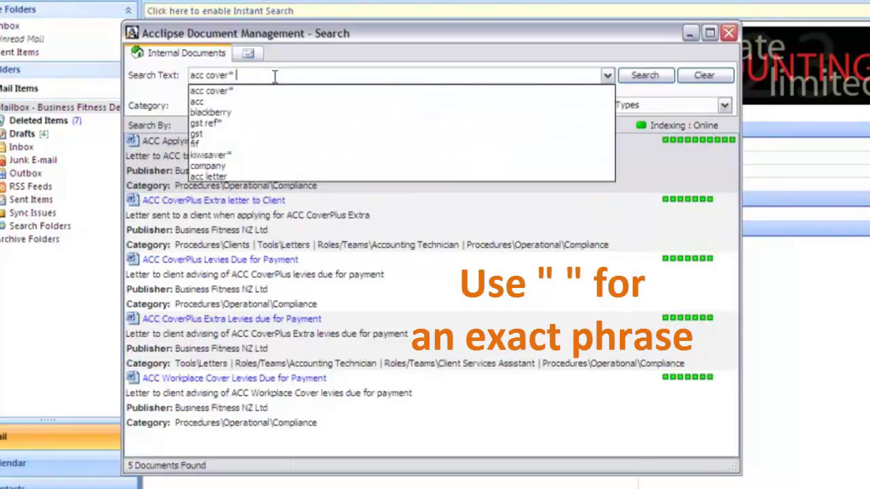
pyautogui.write('es')
pyautogui.press('Escape')
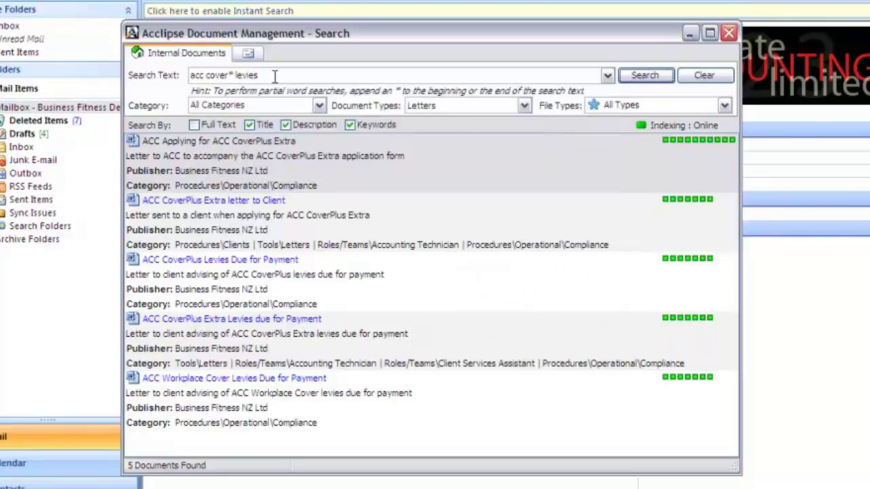
pyautogui.click(655, 78)
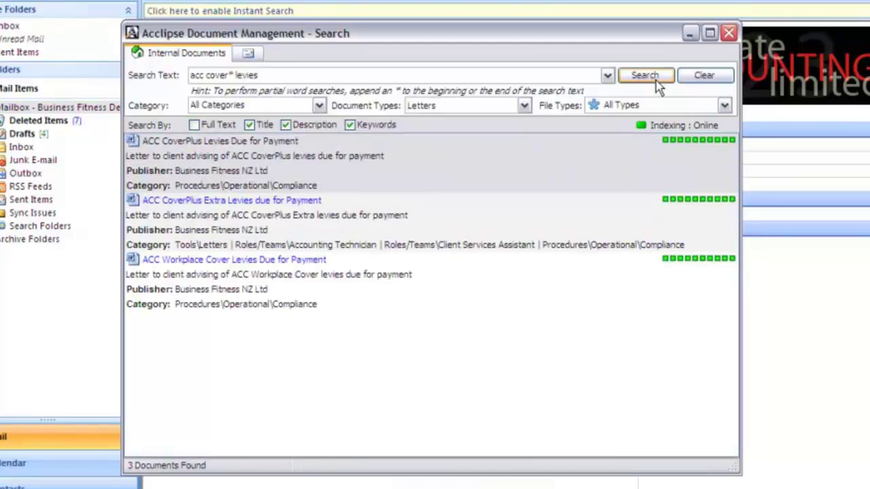
# Enclose the search text acc cover* levies in double quotation marks and search for it as an exact phrase
pyautogui.click(192, 75)
pyautogui.write('*')
pyautogui.click(313, 72)
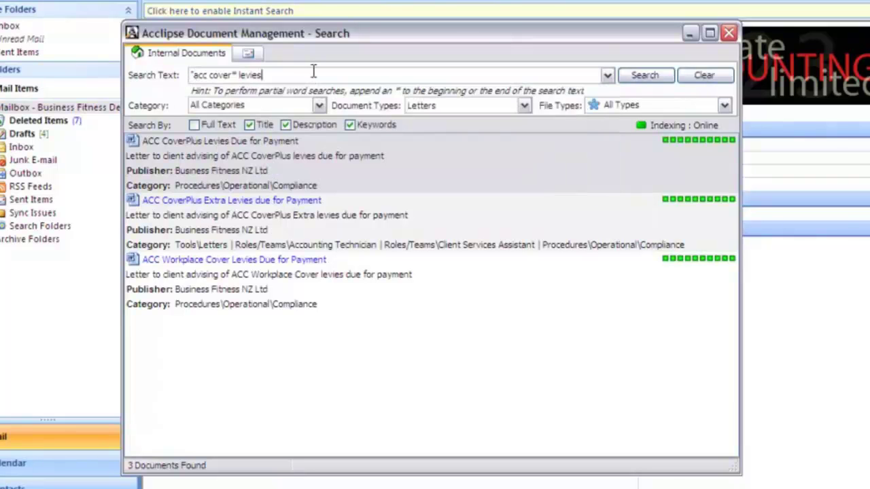
pyautogui.write('*')
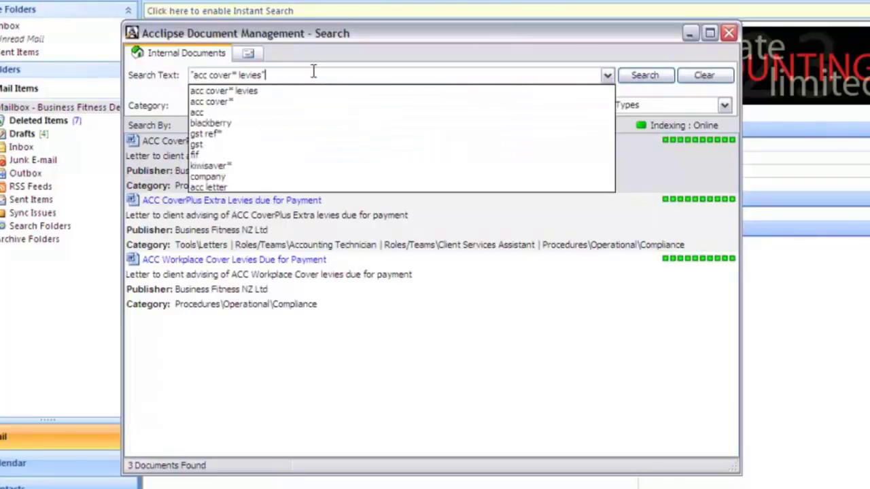
pyautogui.click(649, 80)
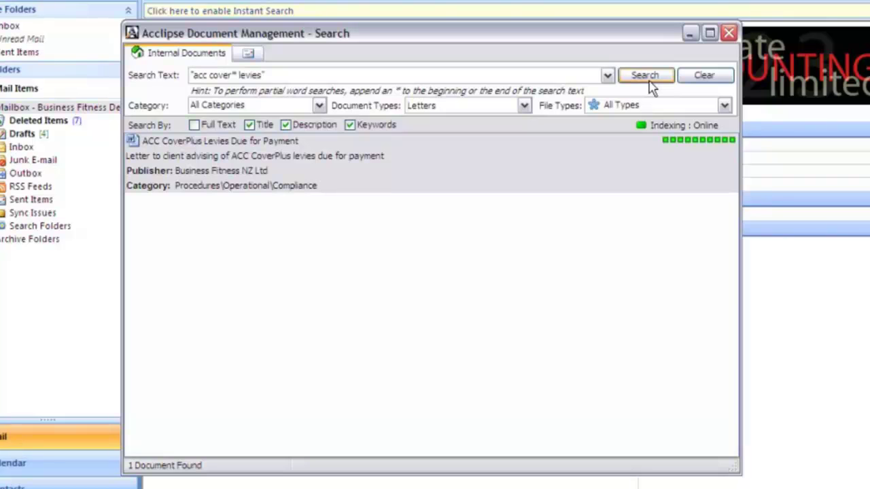
# Search all document types for "blackberry", and repeat the search with Full Text enabled
pyautogui.click(647, 79)
pyautogui.write('blackberry')
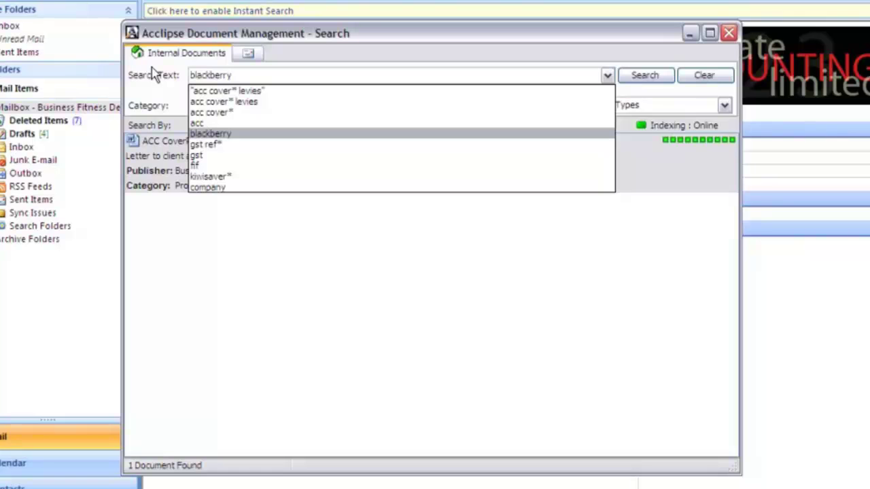
pyautogui.click(245, 76)
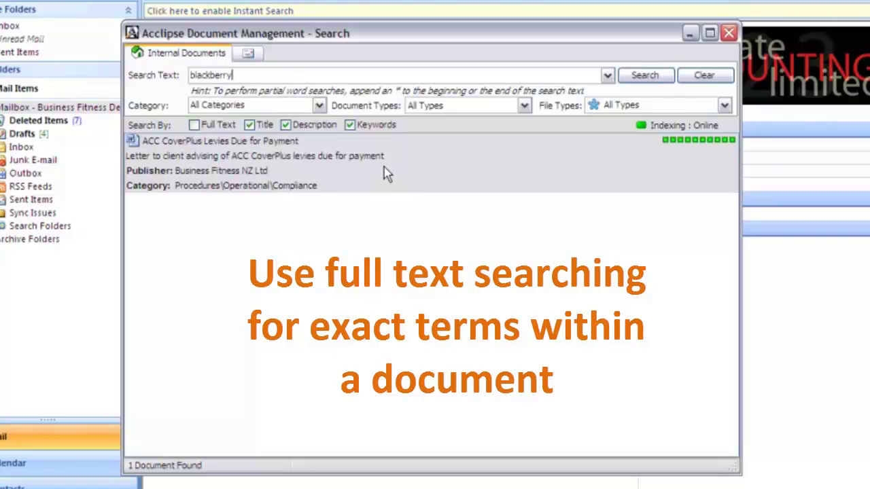
pyautogui.click(645, 76)
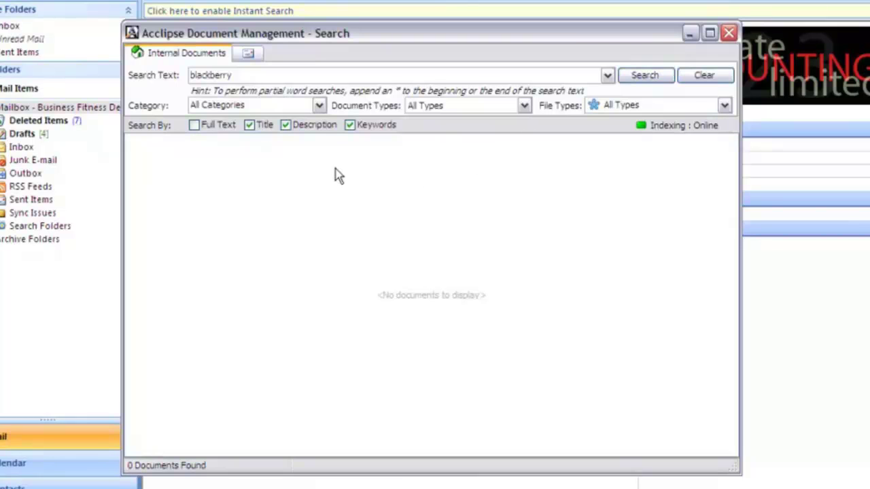
pyautogui.click(194, 126)
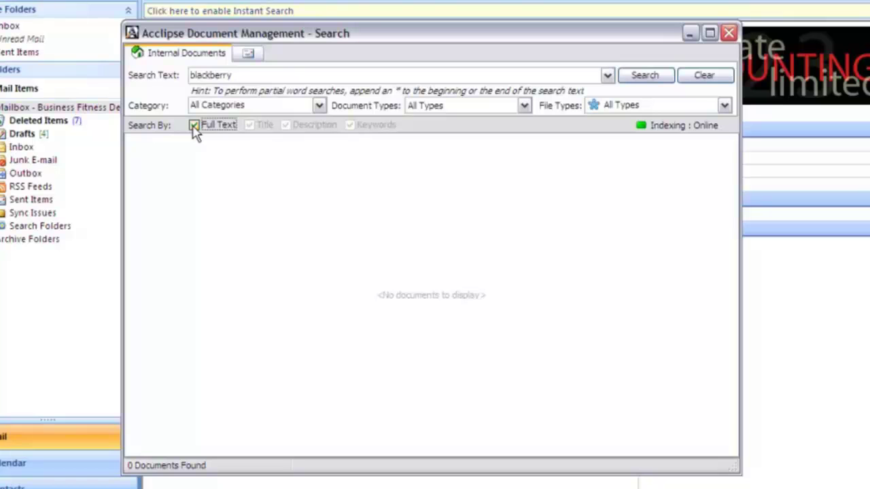
pyautogui.click(646, 79)
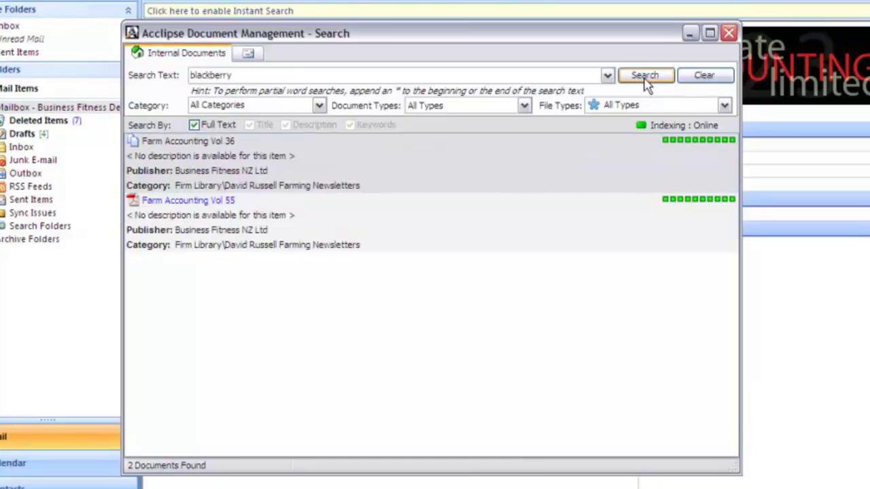
# Replace the search text with "gst" and run a full-text search
pyautogui.moveTo(246, 76); pyautogui.dragTo(136, 66)
pyautogui.write('gst')
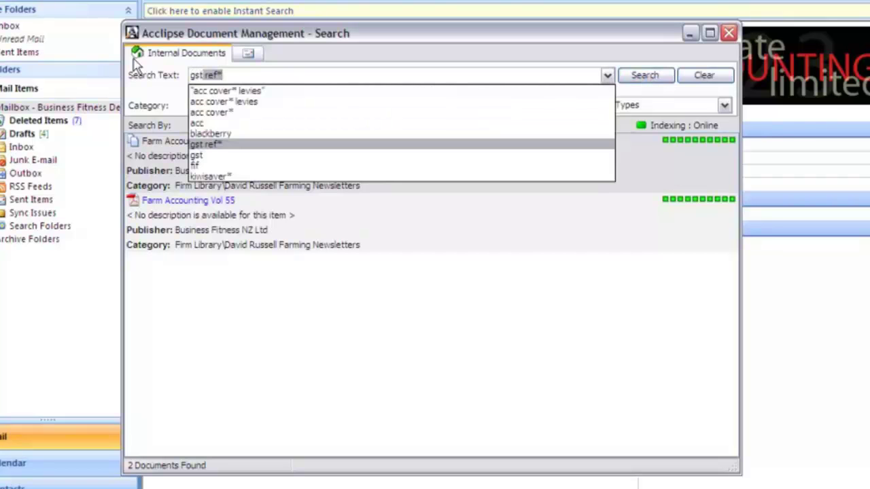
pyautogui.press('Delete')
pyautogui.press('Return')
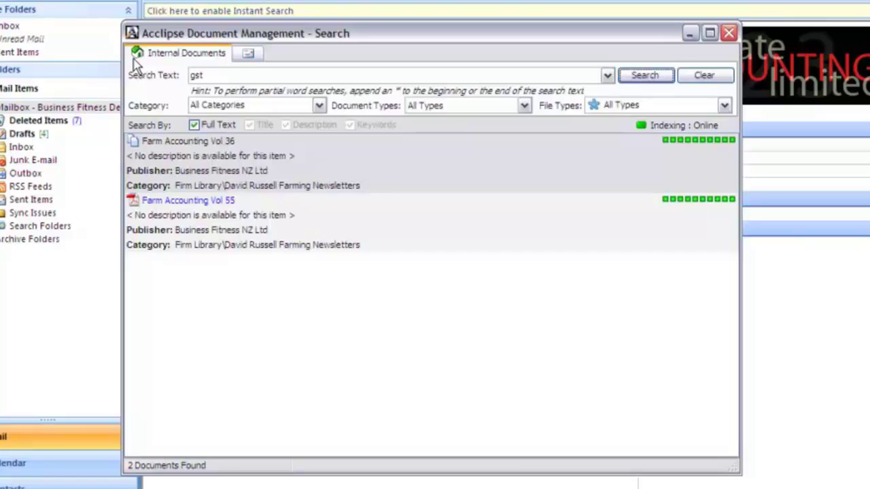
pyautogui.click(654, 78)
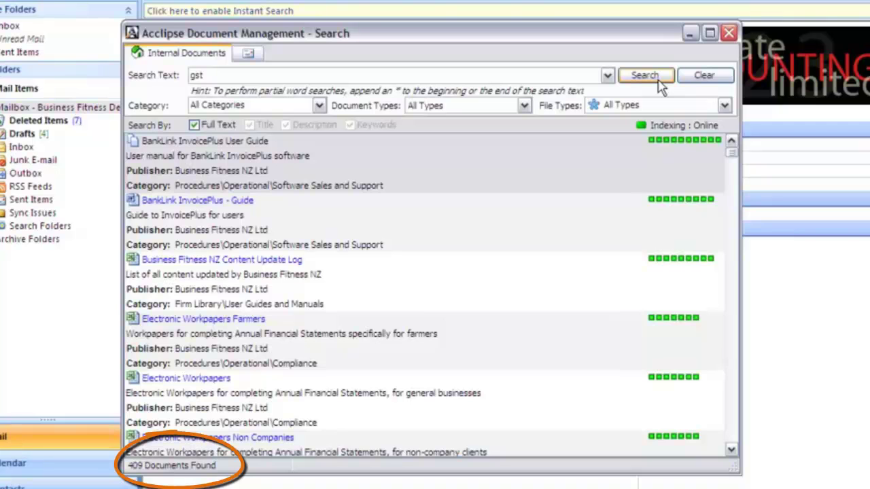
# Repeat the "gst" search with Full Text turned off, and narrow it to the Letters document type
pyautogui.click(195, 125)
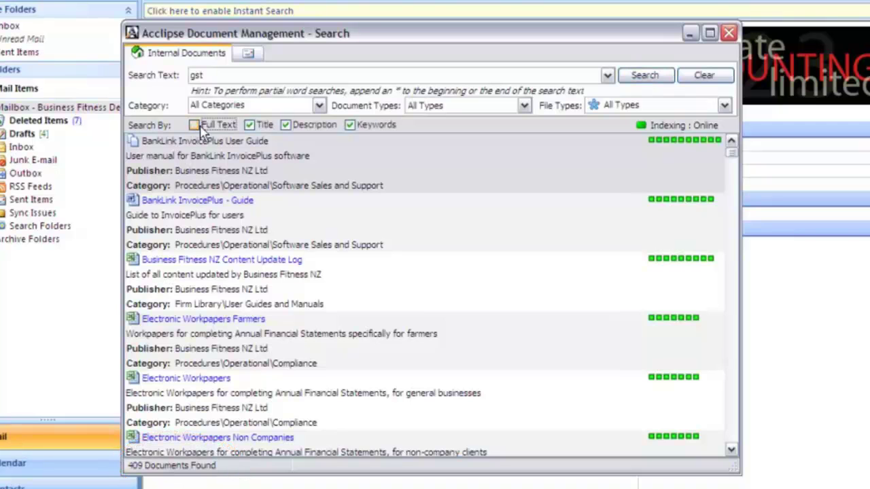
pyautogui.click(646, 77)
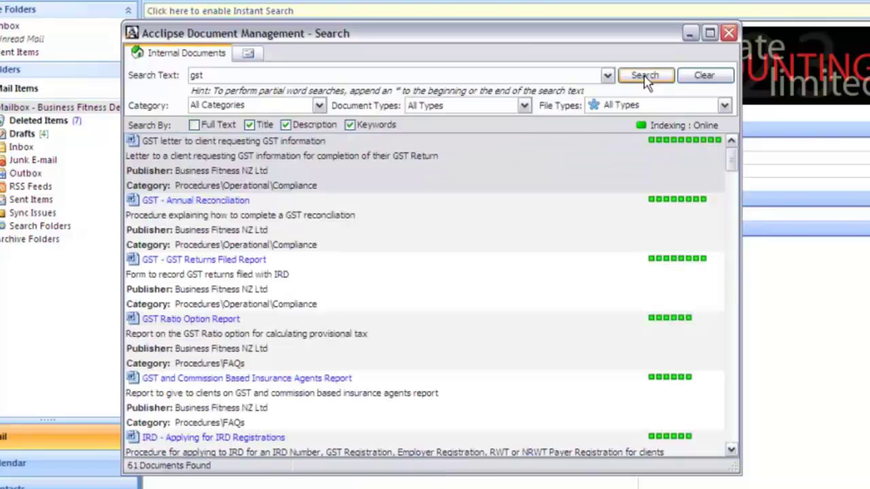
pyautogui.click(524, 106)
pyautogui.click(451, 223)
pyautogui.click(647, 78)
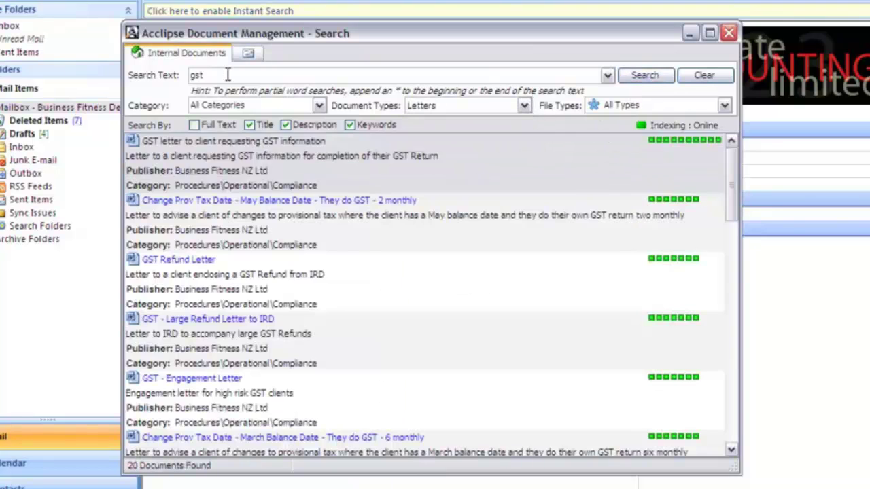
# Refine the letters search to the partial-word query "gst ref*" and run it
pyautogui.click(227, 75)
pyautogui.write('ref*')
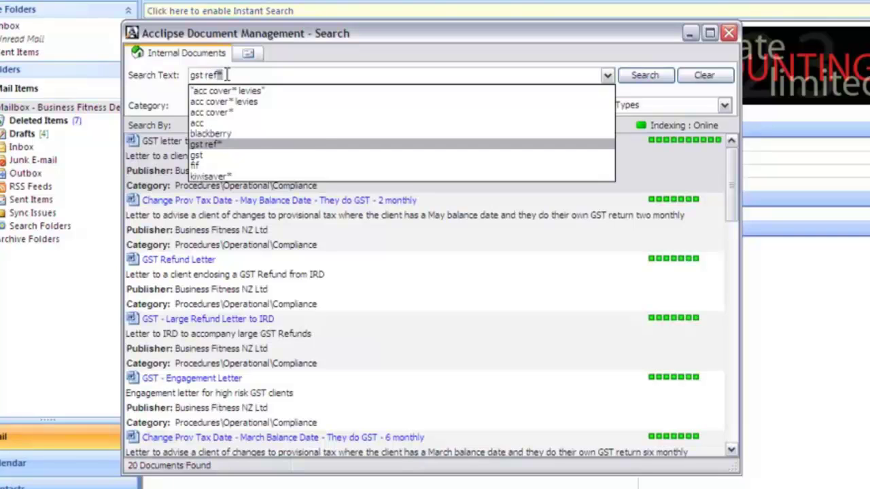
pyautogui.click(645, 77)
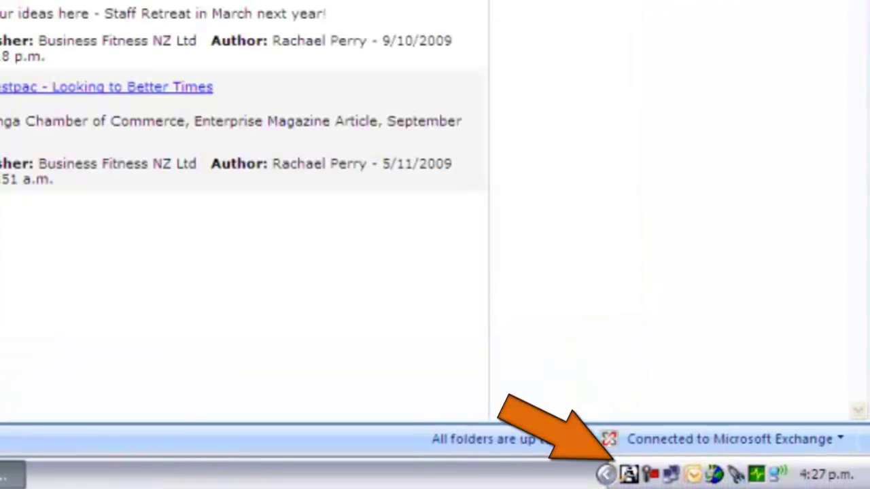
pyautogui.moveTo(168, 191)
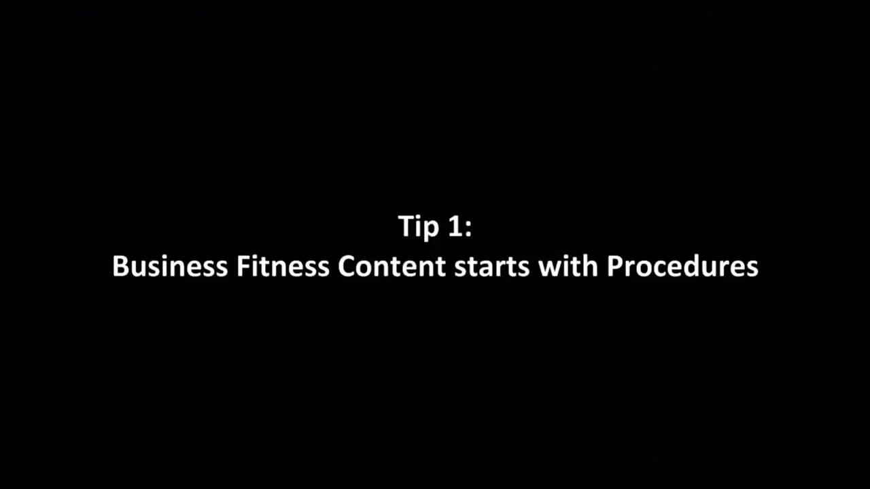